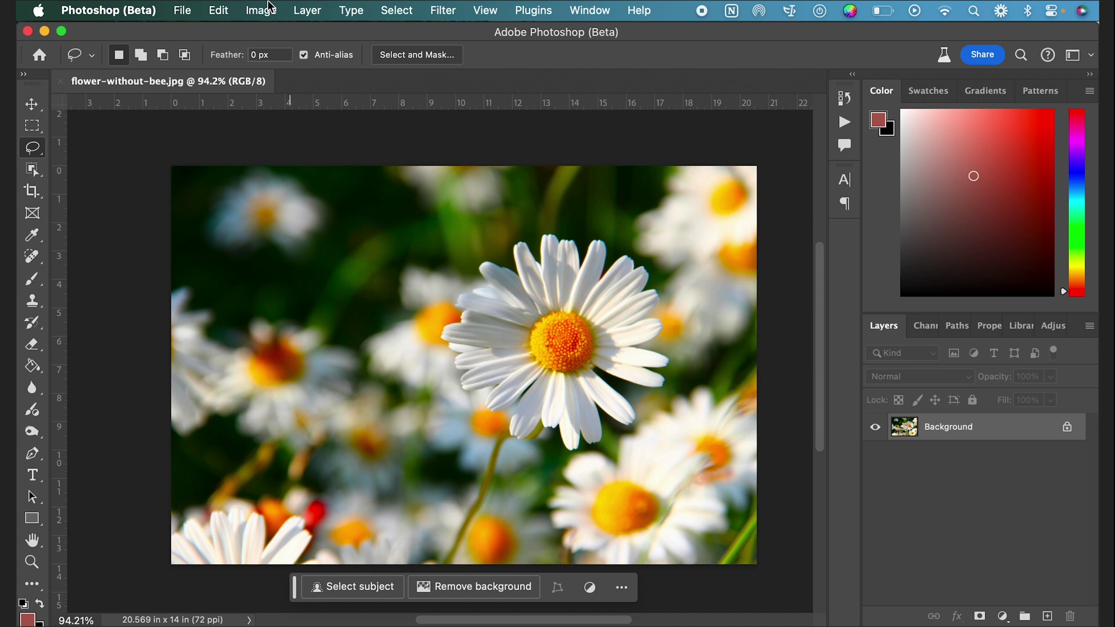
Check the daisy photo's Image Size with dimensions shown in pixels, then close it
click(262, 10)
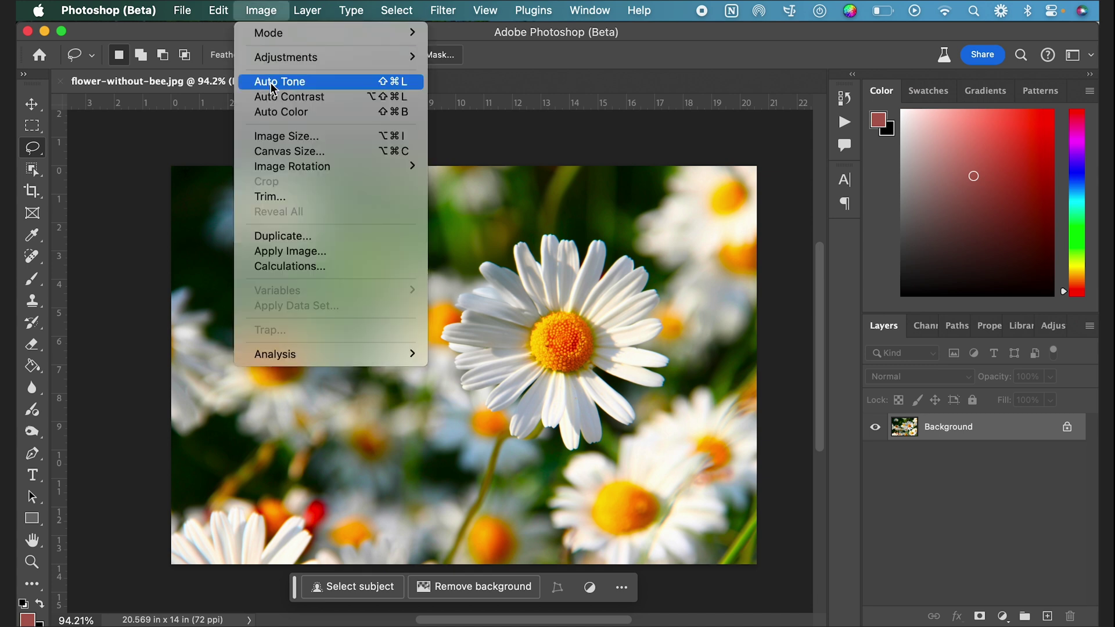
click(297, 146)
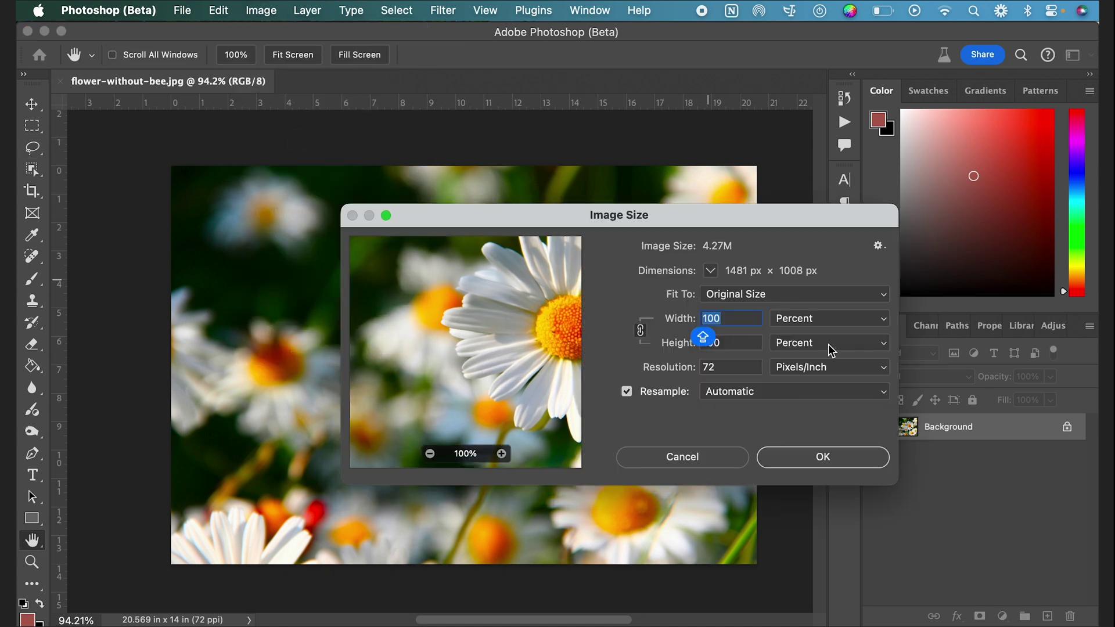
click(798, 327)
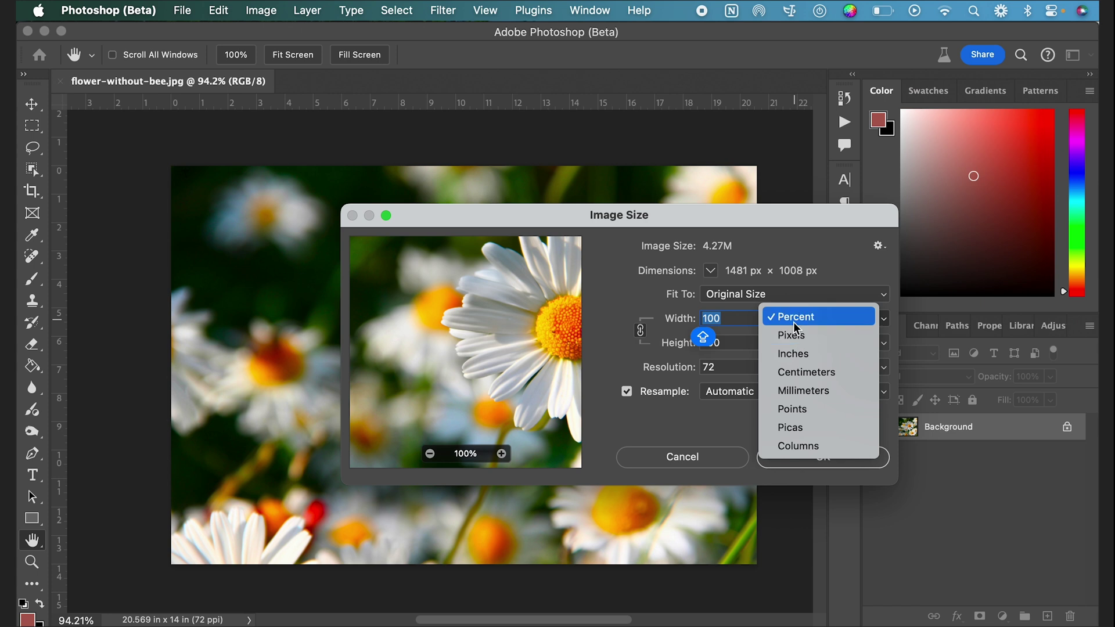
click(797, 340)
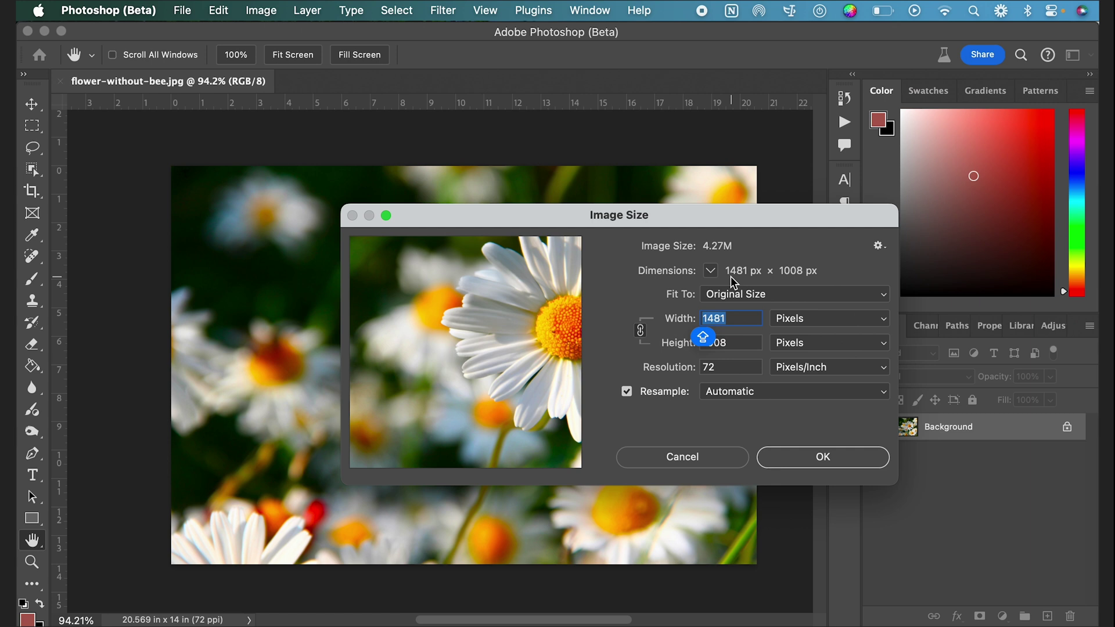
key(Return)
key(l)
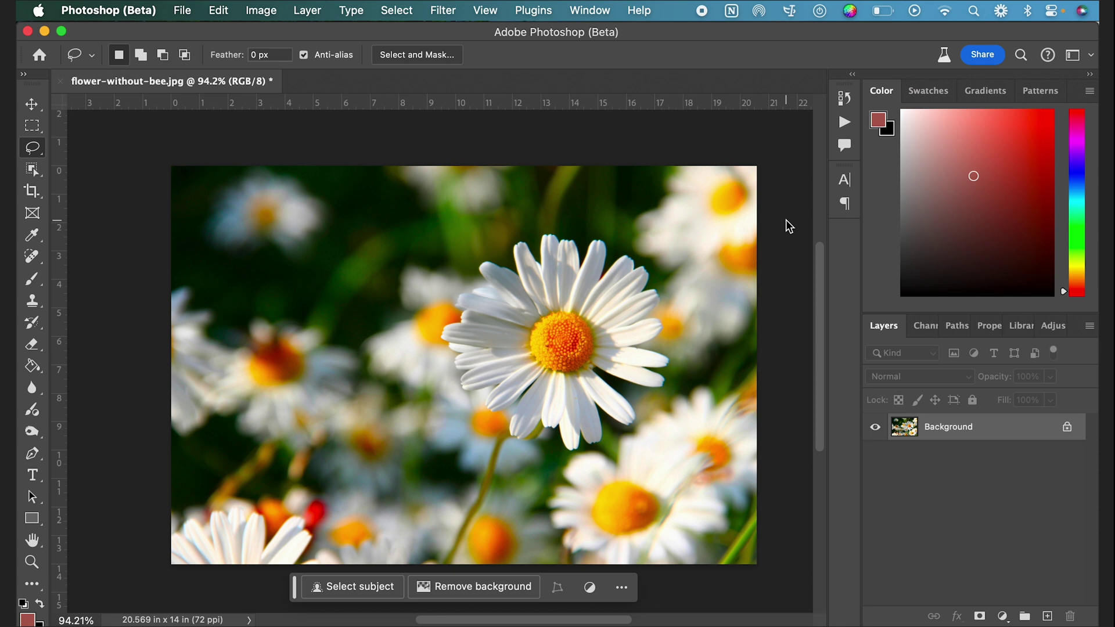
Enable the Super Zoom filter in Neural Filters under Photography
click(438, 10)
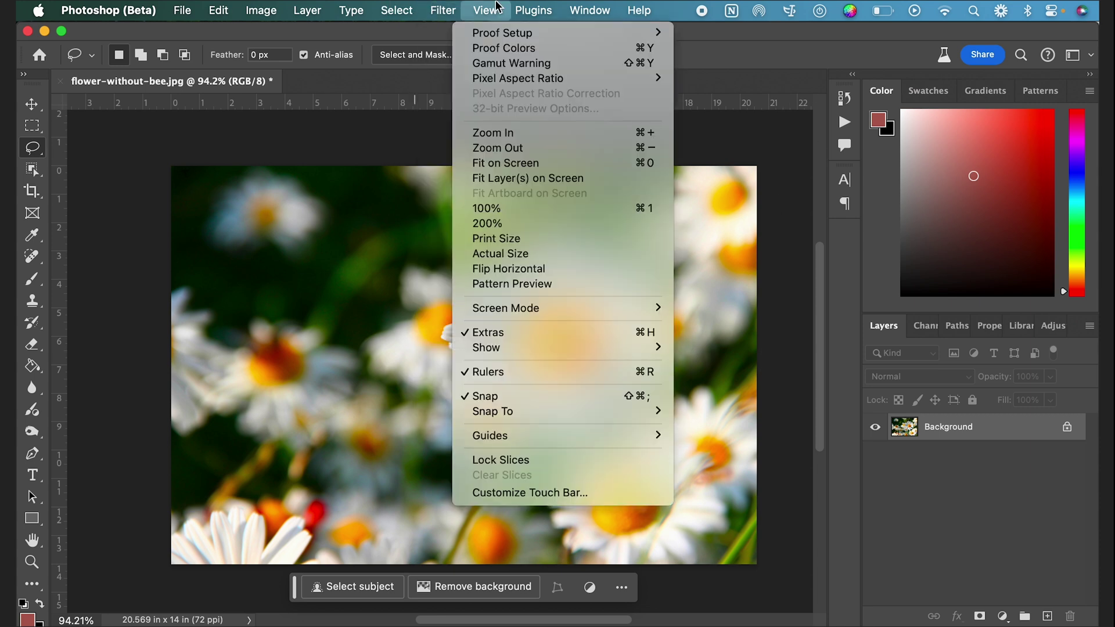
click(467, 128)
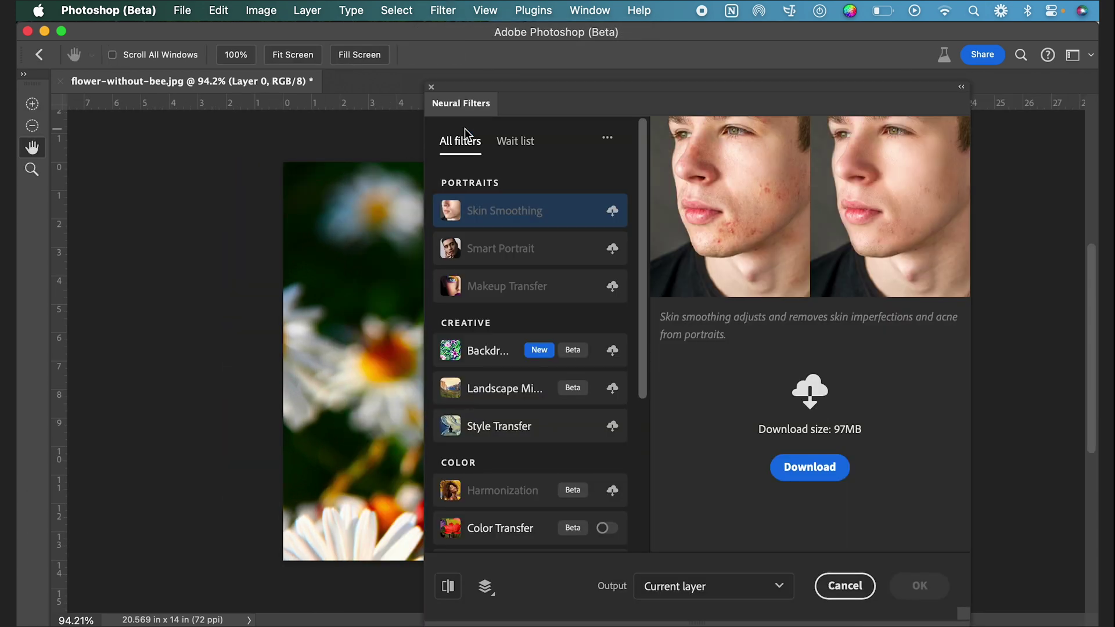
scroll(553, 306, down, 5)
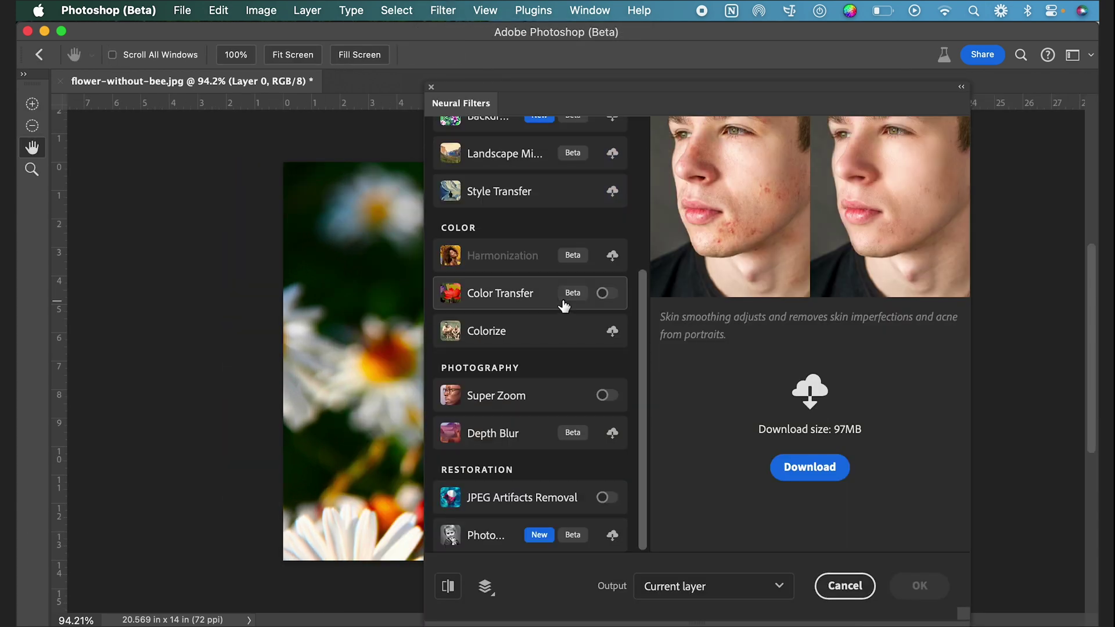
click(531, 397)
click(605, 396)
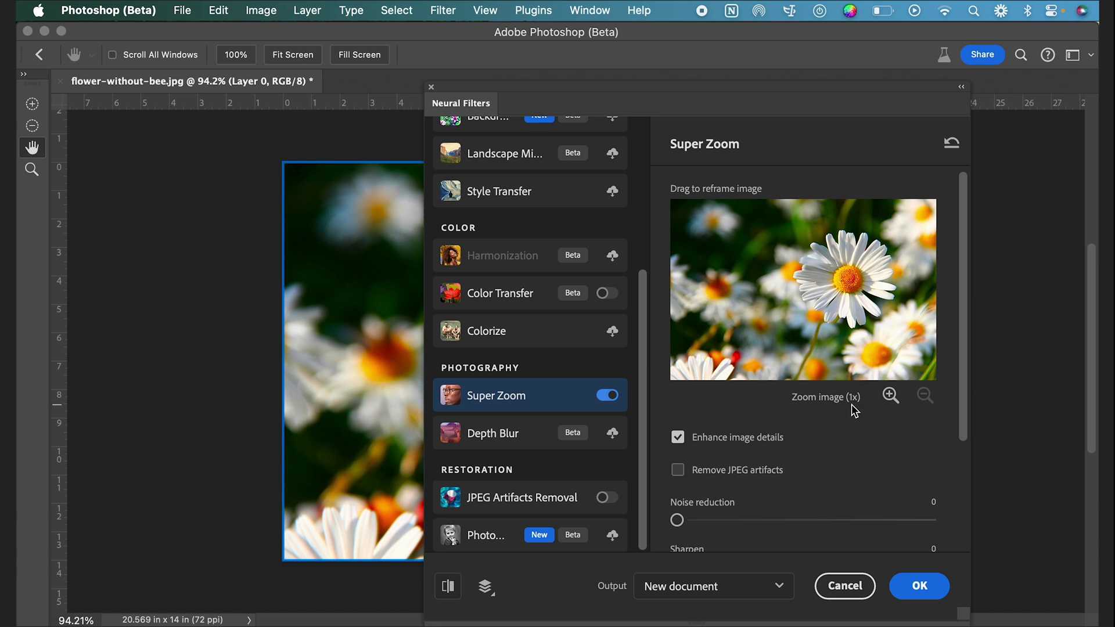
Set Super Zoom to 3x with JPEG artifact removal, noise reduction 7 and sharpen 11
click(890, 396)
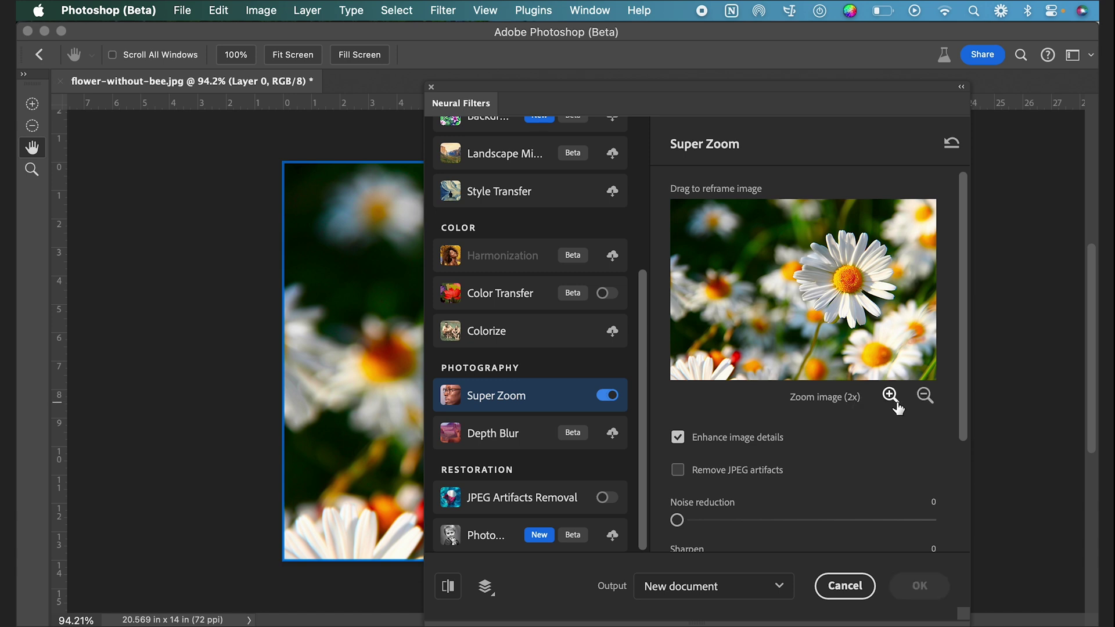
click(891, 396)
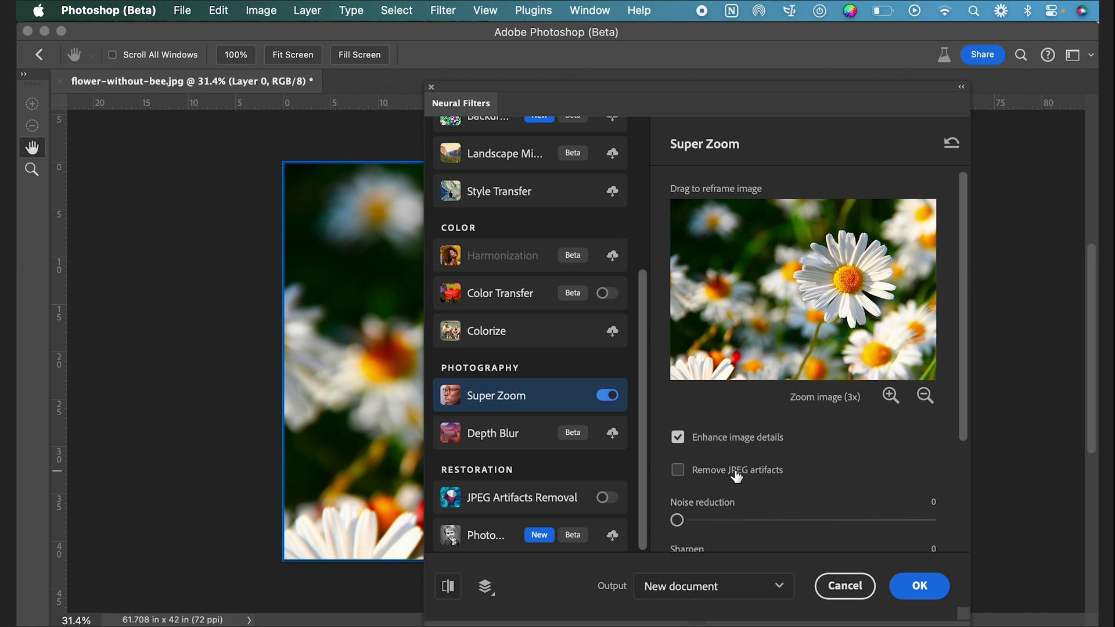
click(677, 470)
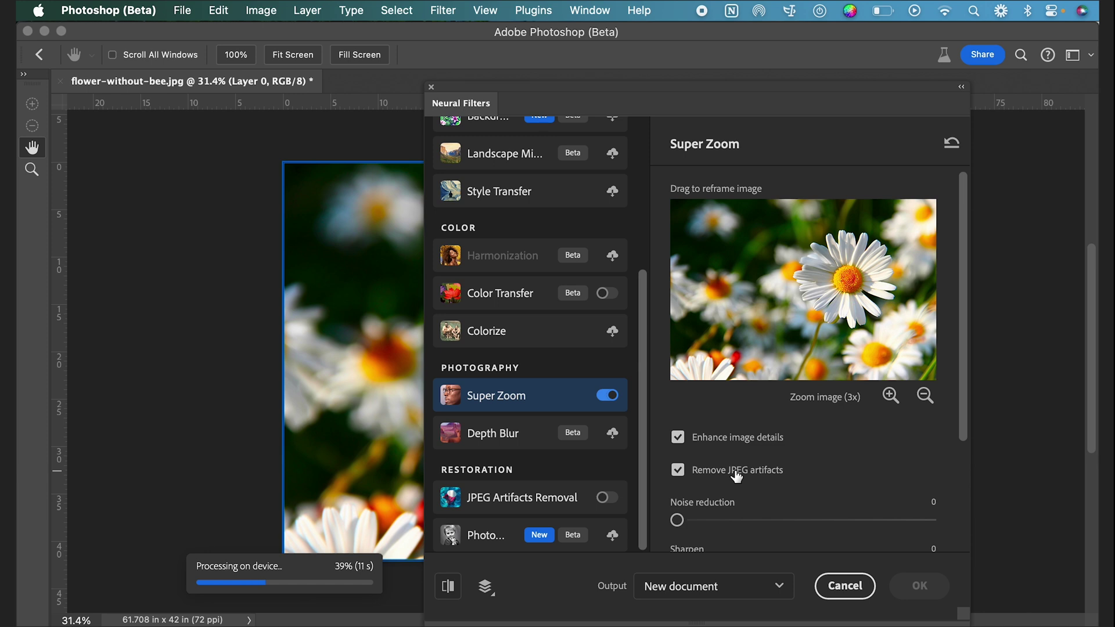
scroll(776, 486, down, 3)
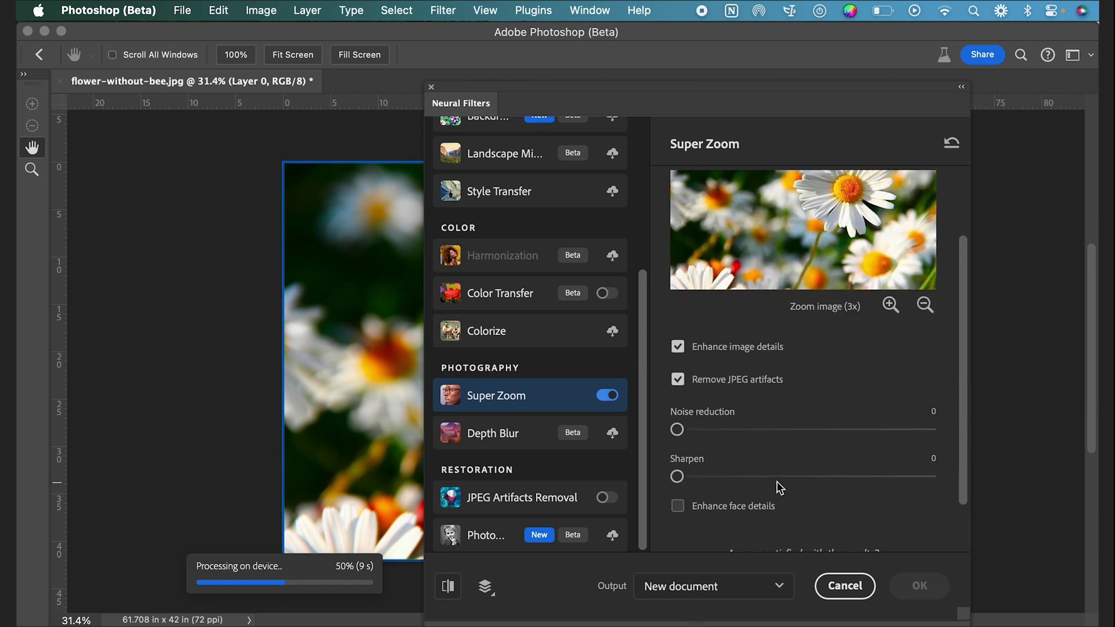
drag(677, 429, 735, 429)
drag(710, 476, 770, 480)
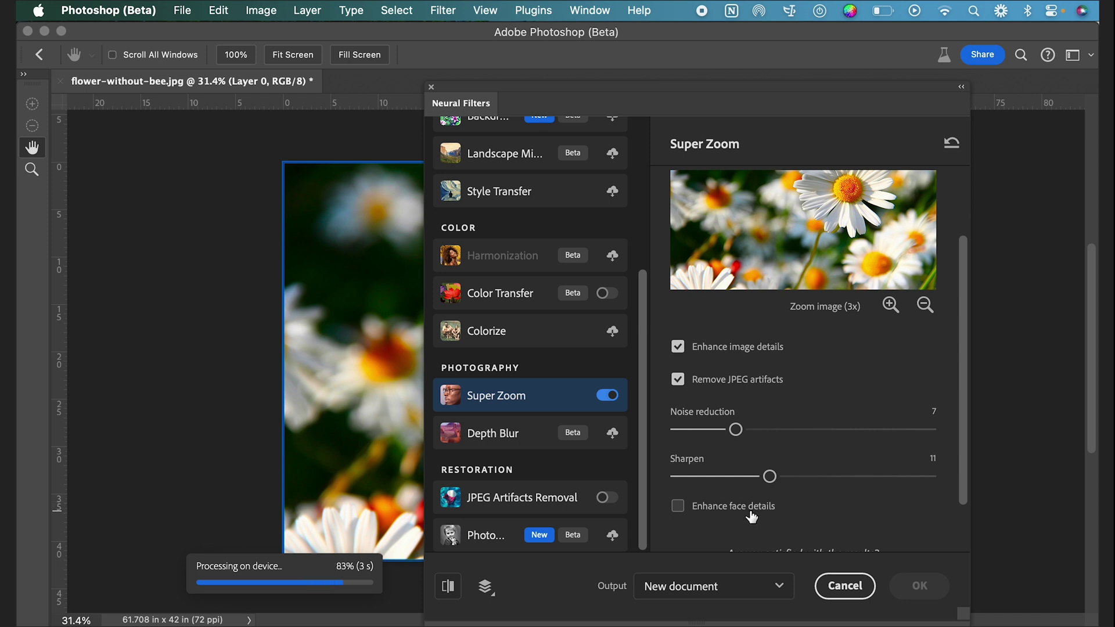
Keep the output as a new document and apply Super Zoom
scroll(755, 518, down, 2)
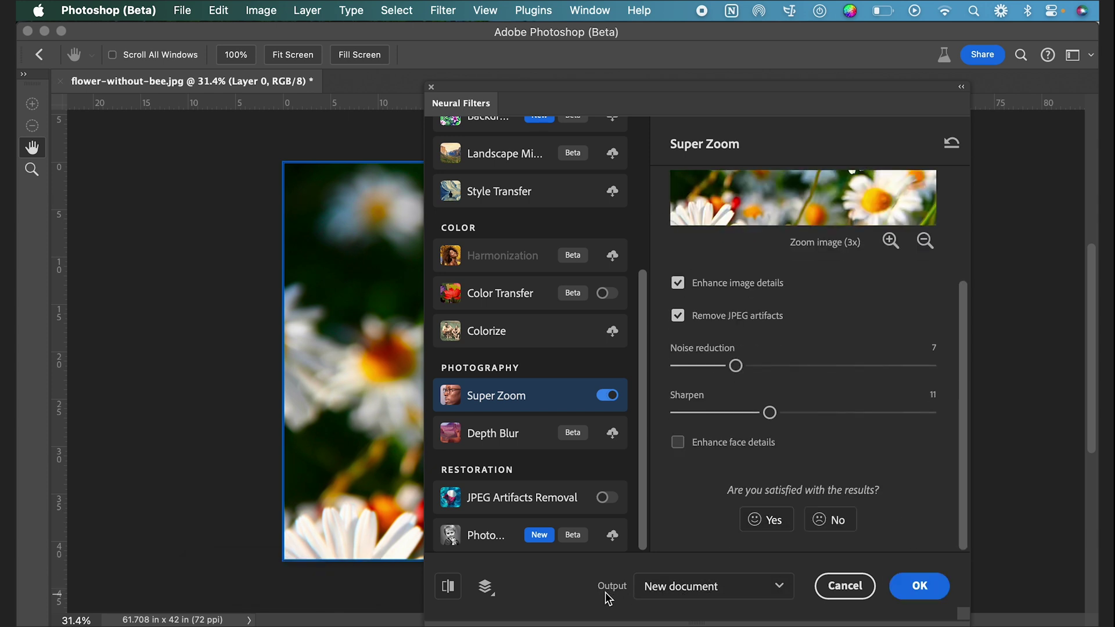
click(732, 597)
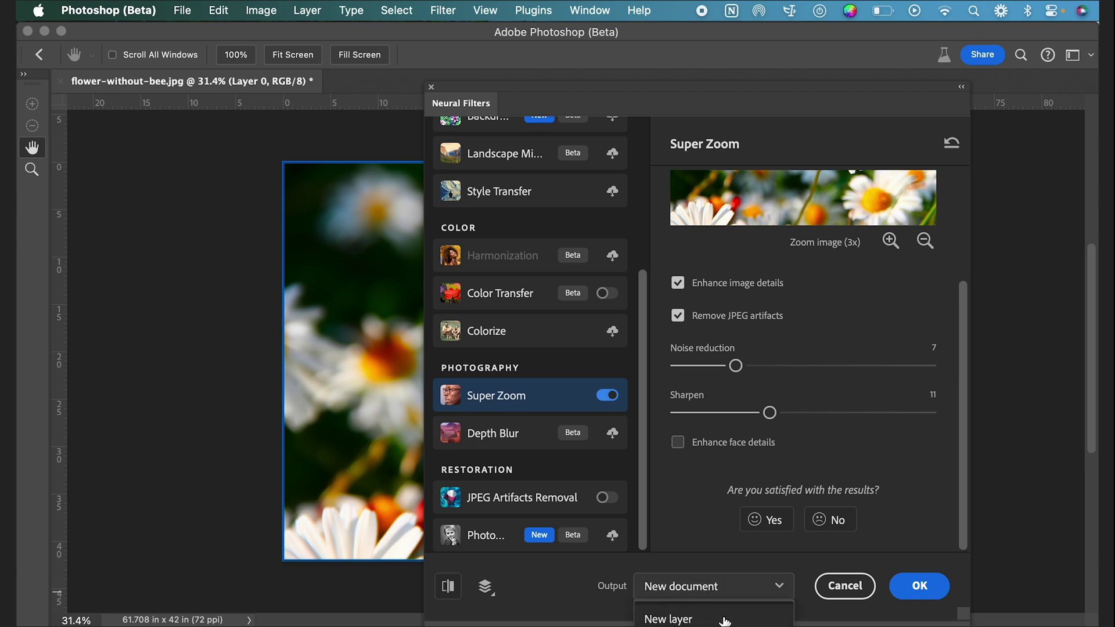
click(726, 590)
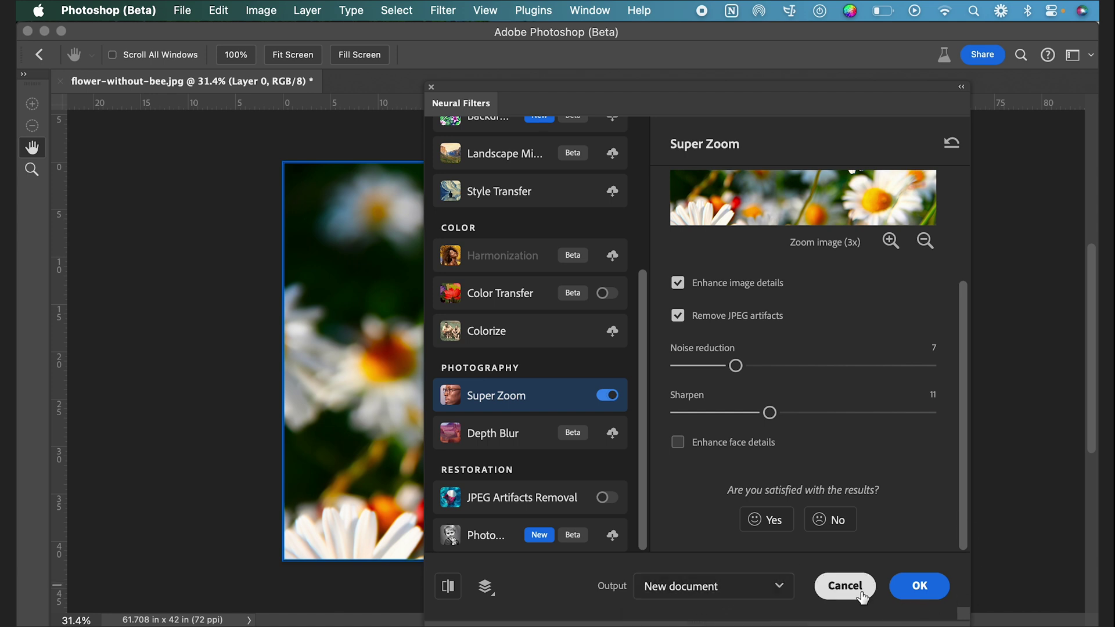
click(919, 585)
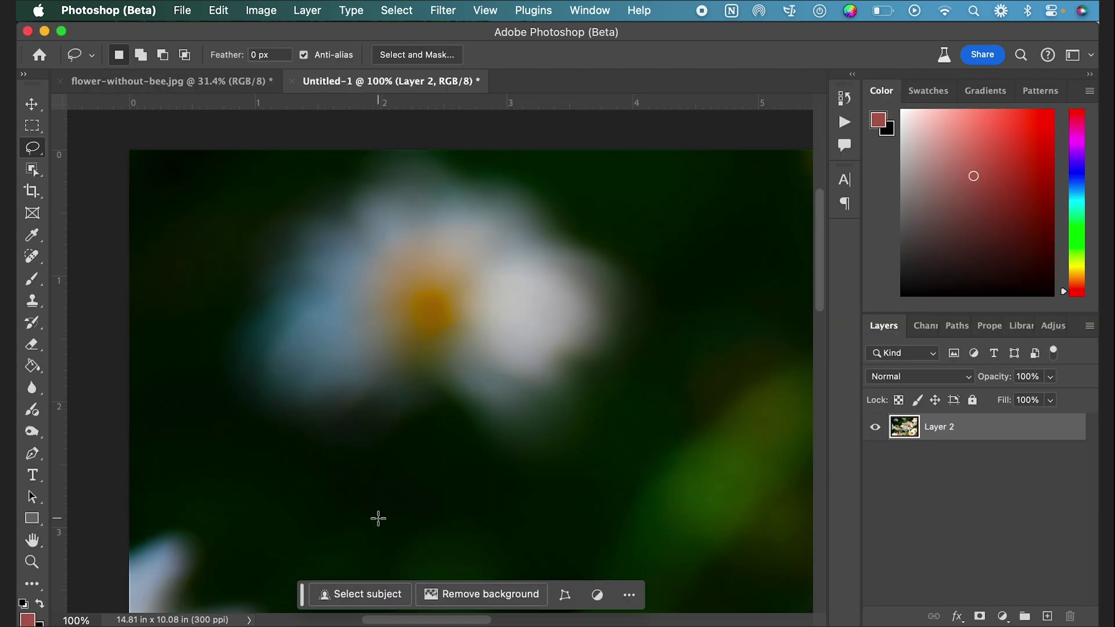
Confirm the upscaled image is 4443 × 3024 px at 300 ppi, cancelling without resizing
scroll(378, 518, down, 6)
scroll(378, 518, down, 1)
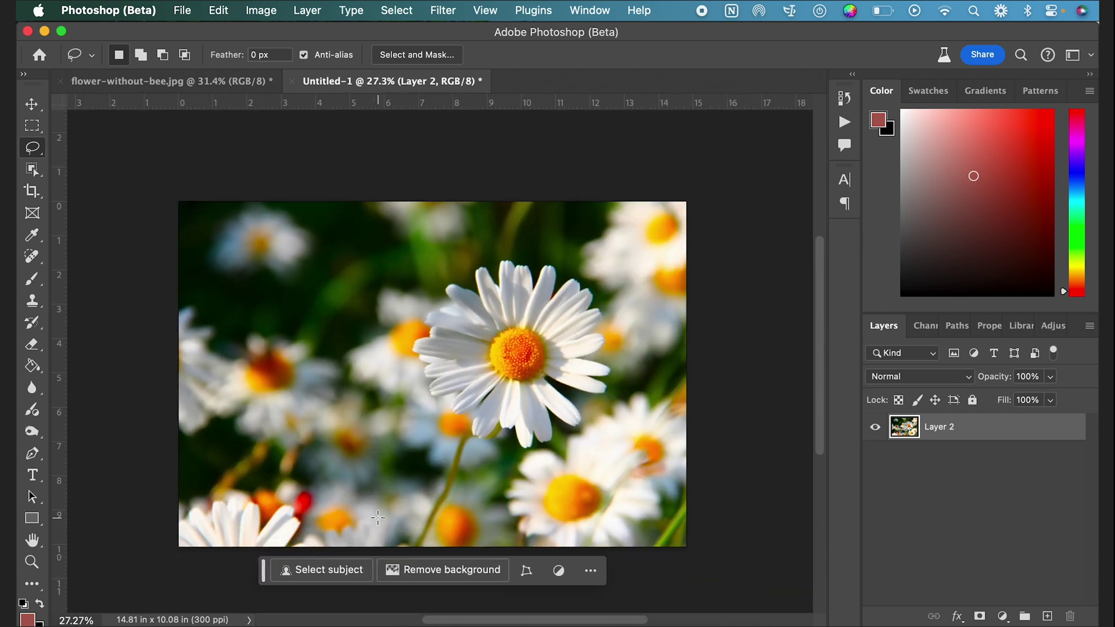
click(261, 10)
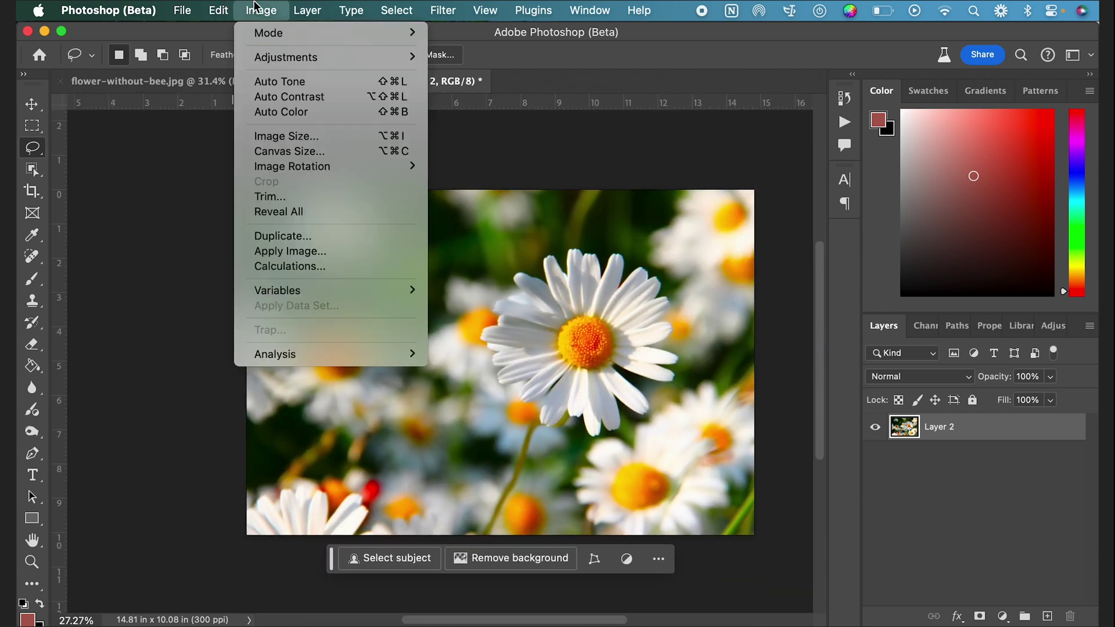
click(312, 141)
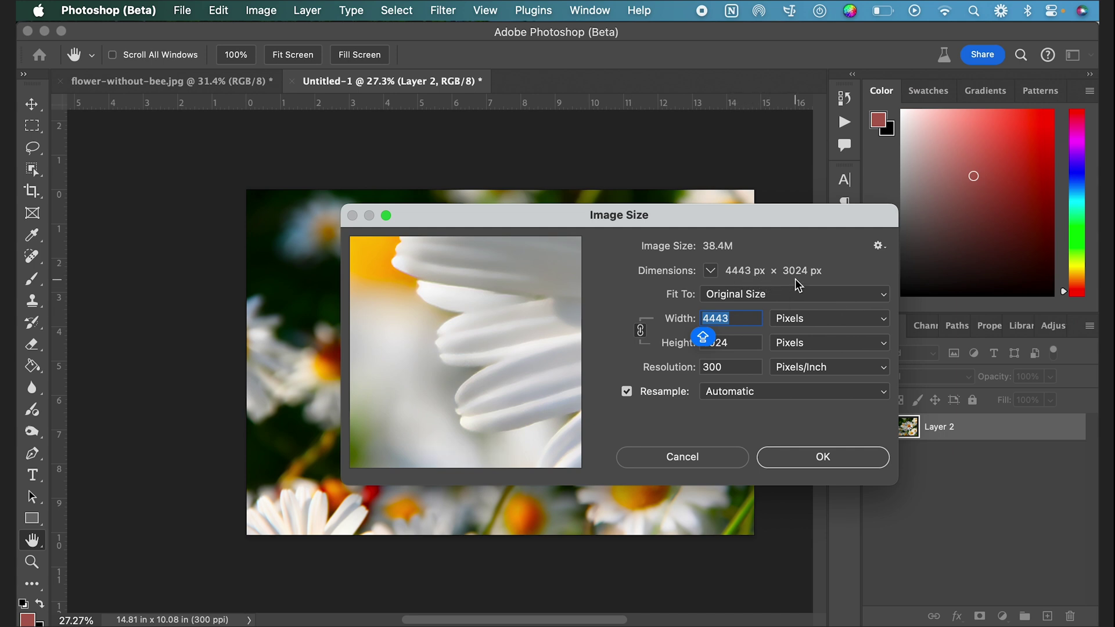
click(685, 456)
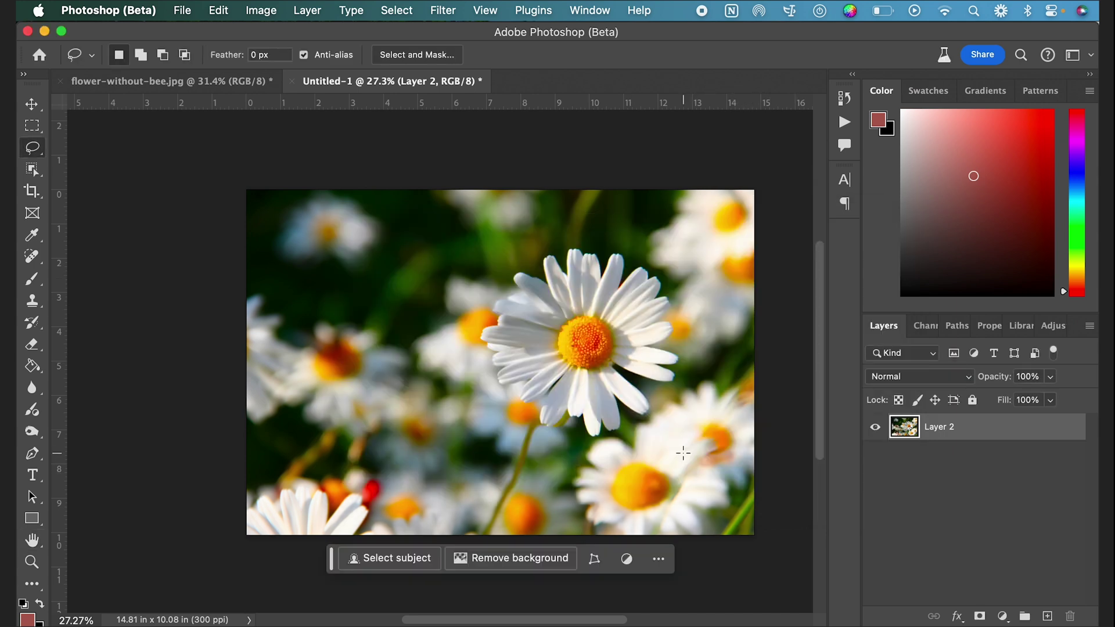
Zoom into the flower centre, then switch to the original flower-without-bee.jpg
scroll(559, 336, up, 5)
scroll(559, 336, up, 3)
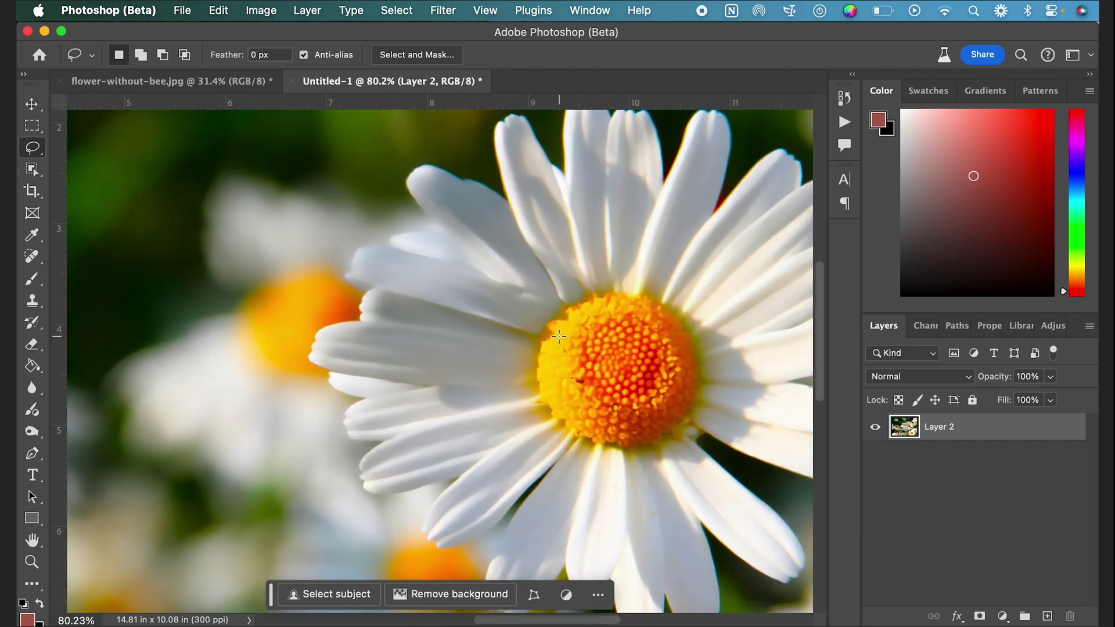
scroll(559, 335, up, 3)
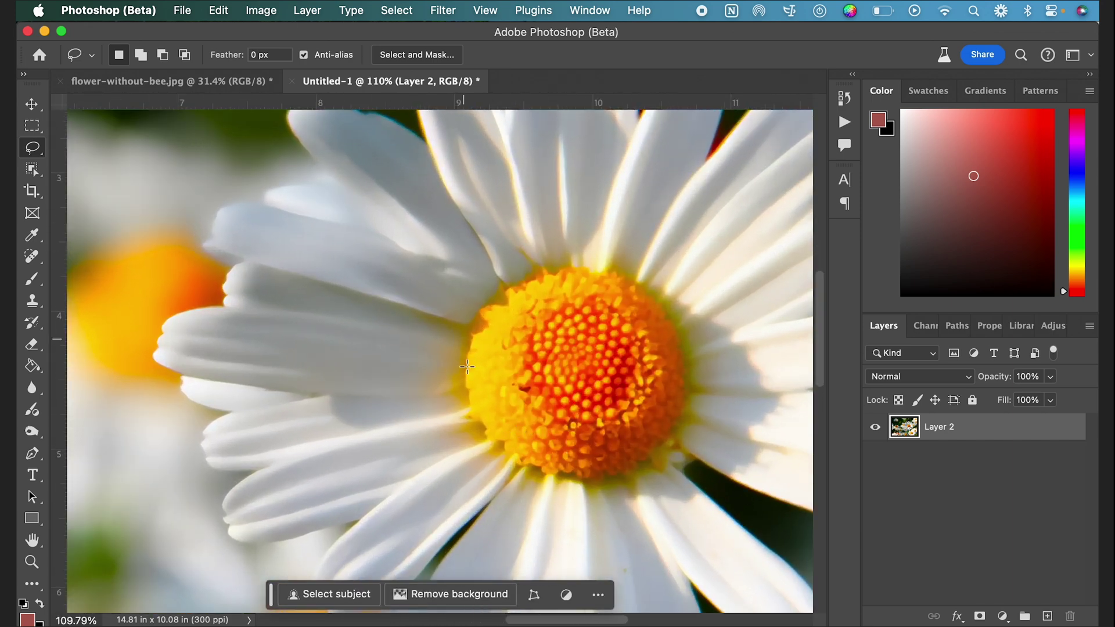
scroll(627, 444, up, 1)
scroll(627, 450, down, 2)
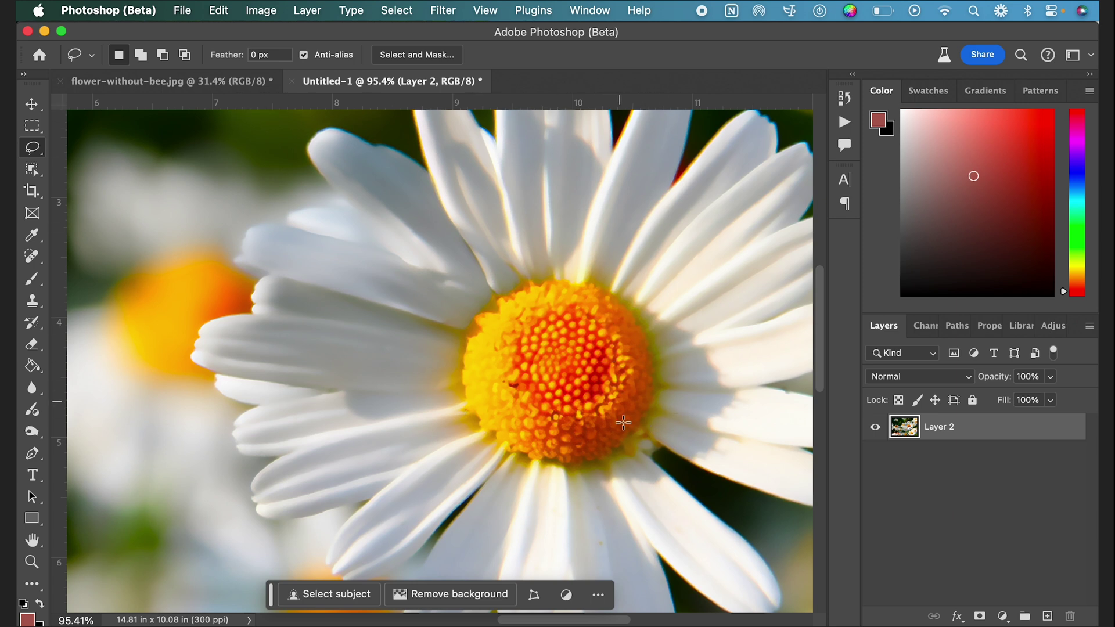
mouse_move(652, 465)
mouse_down()
mouse_move(557, 359)
mouse_move(473, 303)
mouse_move(562, 284)
mouse_move(622, 361)
mouse_move(535, 456)
mouse_up()
click(156, 81)
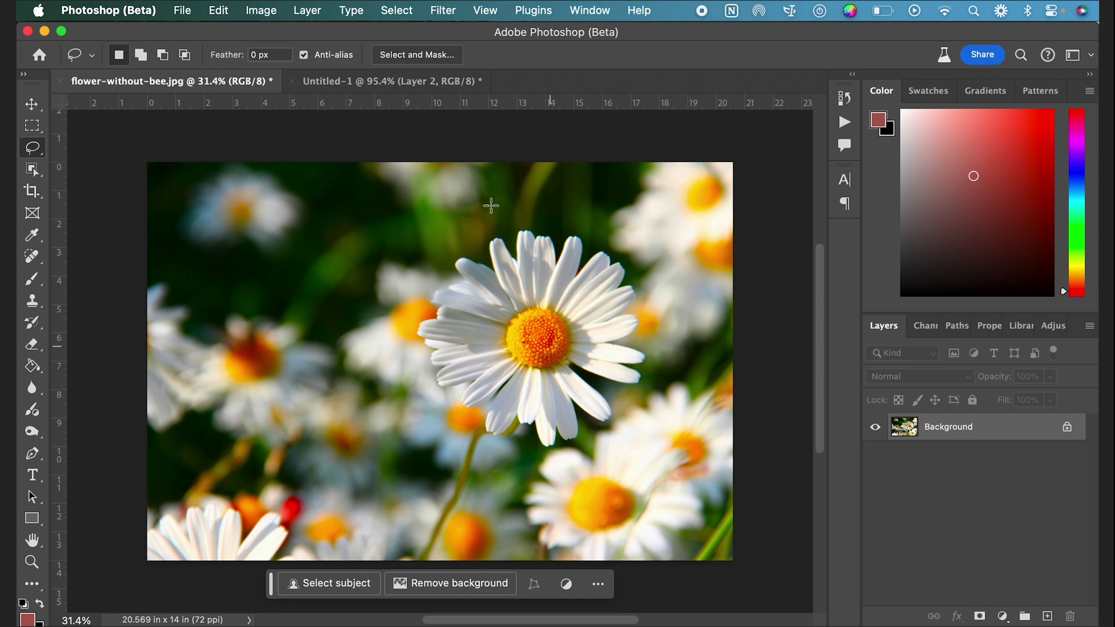
Zoom into the original daisy's centre, then return to Untitled-1
scroll(607, 380, up, 10)
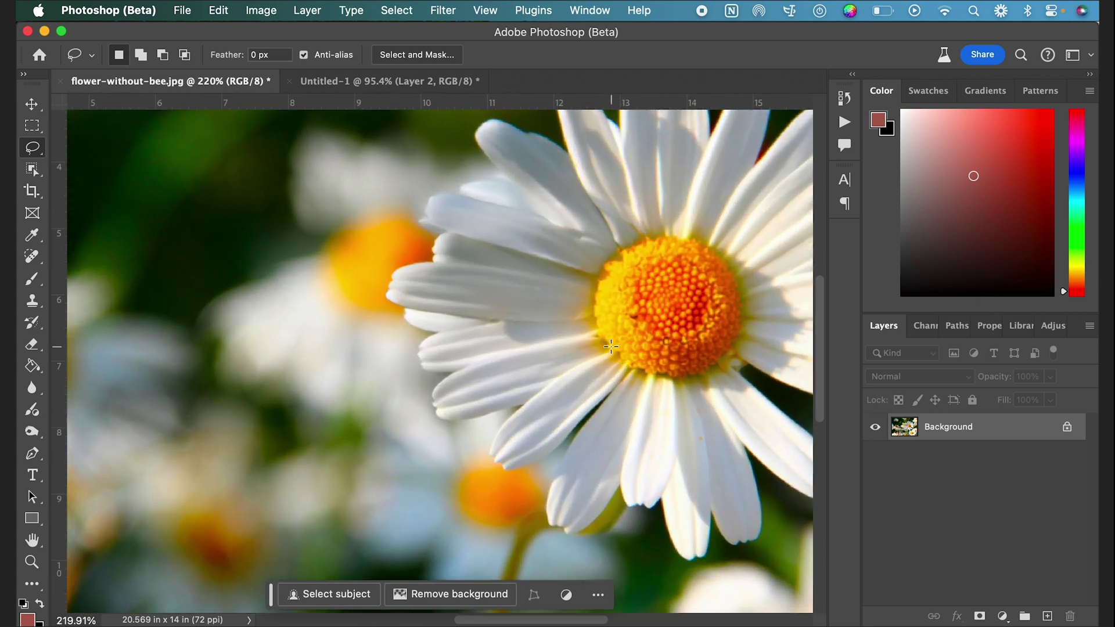
scroll(611, 346, up, 6)
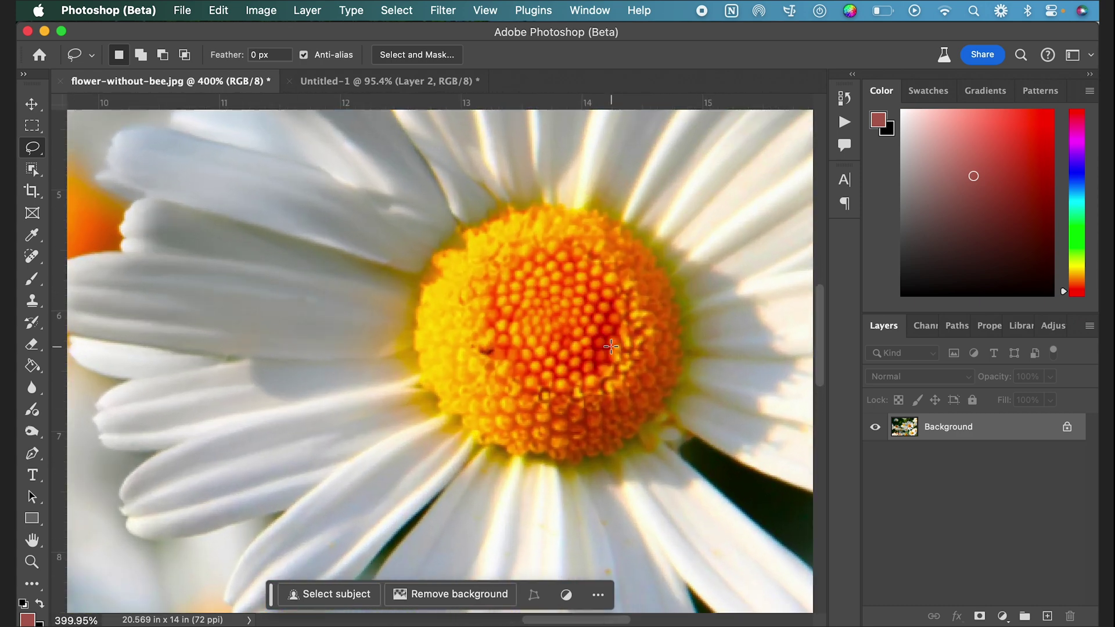
click(332, 87)
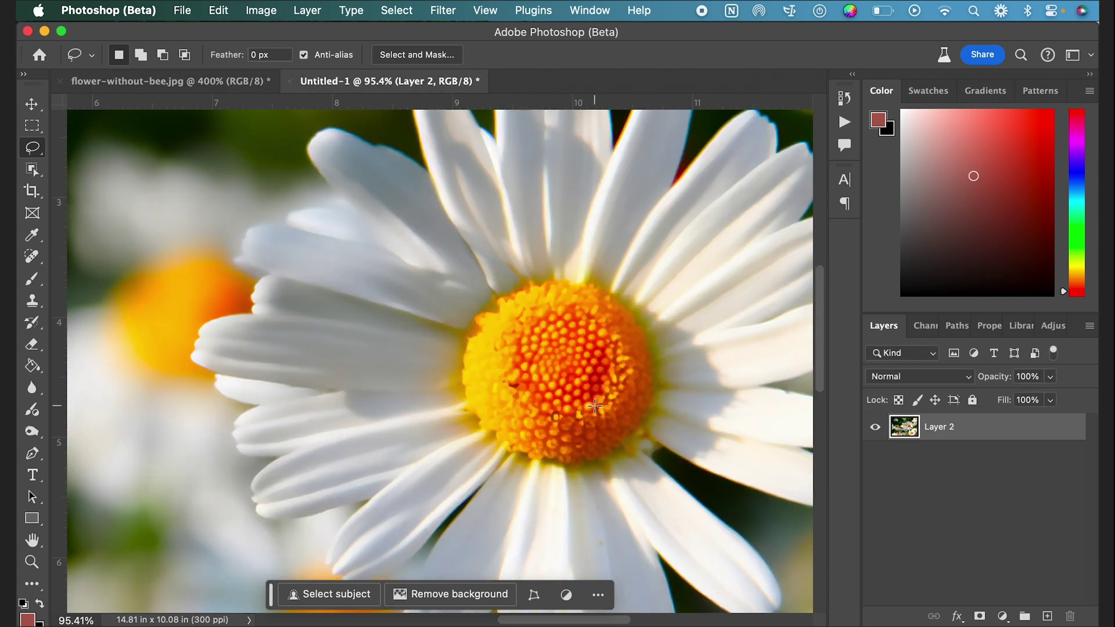
Zoom out to fit the photo and lasso the daisy's upper-left petals
key(super+minus)
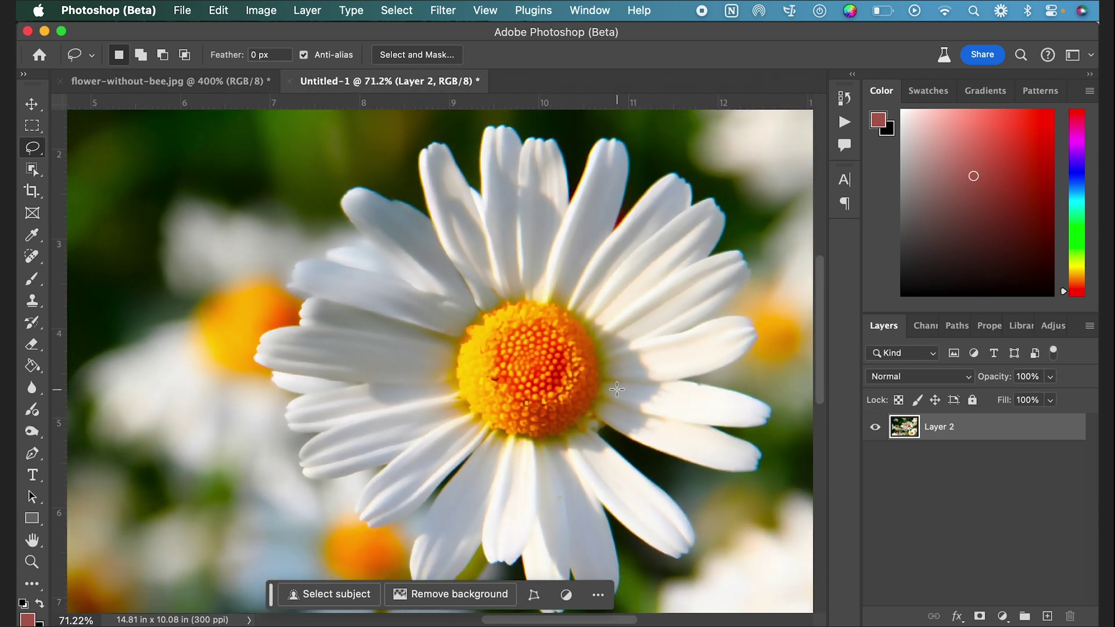
key(super+minus)
scroll(617, 389, left, 3)
scroll(616, 389, down, 2)
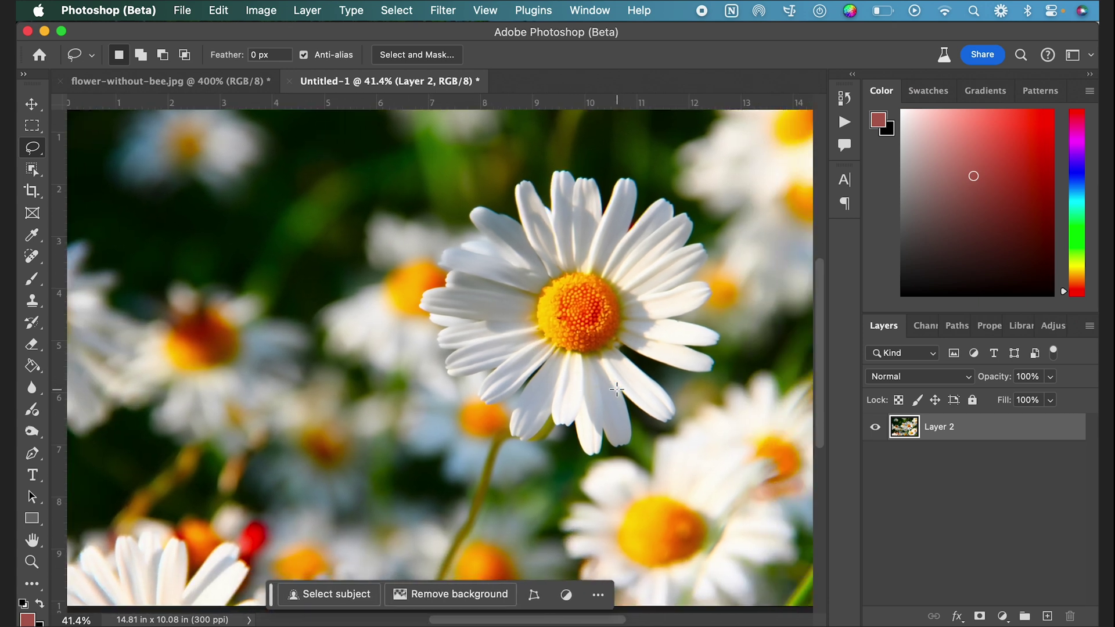
key(super+minus)
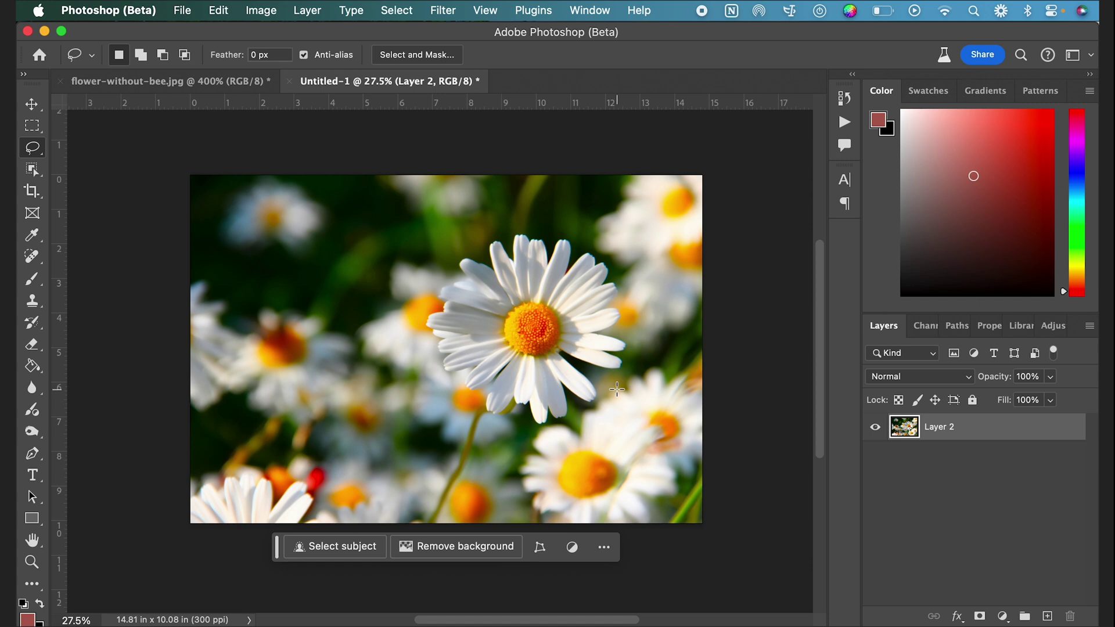
scroll(616, 389, up, 3)
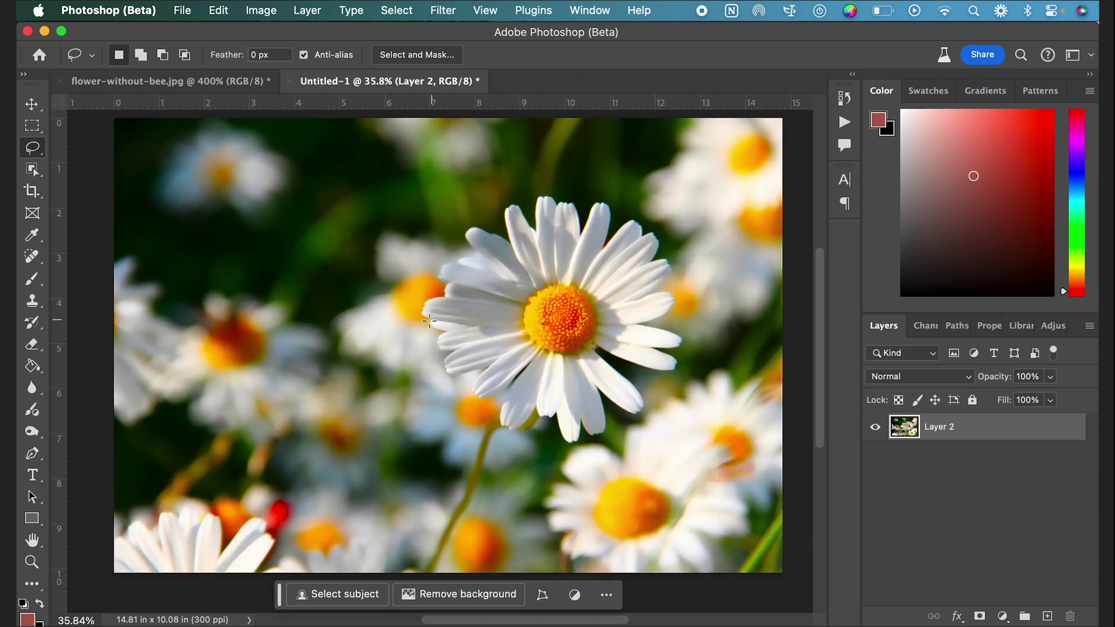
mouse_move(421, 323)
mouse_down()
mouse_move(489, 339)
mouse_move(529, 299)
mouse_move(544, 259)
mouse_move(532, 206)
mouse_move(486, 184)
mouse_move(424, 211)
mouse_move(401, 250)
mouse_move(395, 295)
mouse_move(428, 341)
mouse_up()
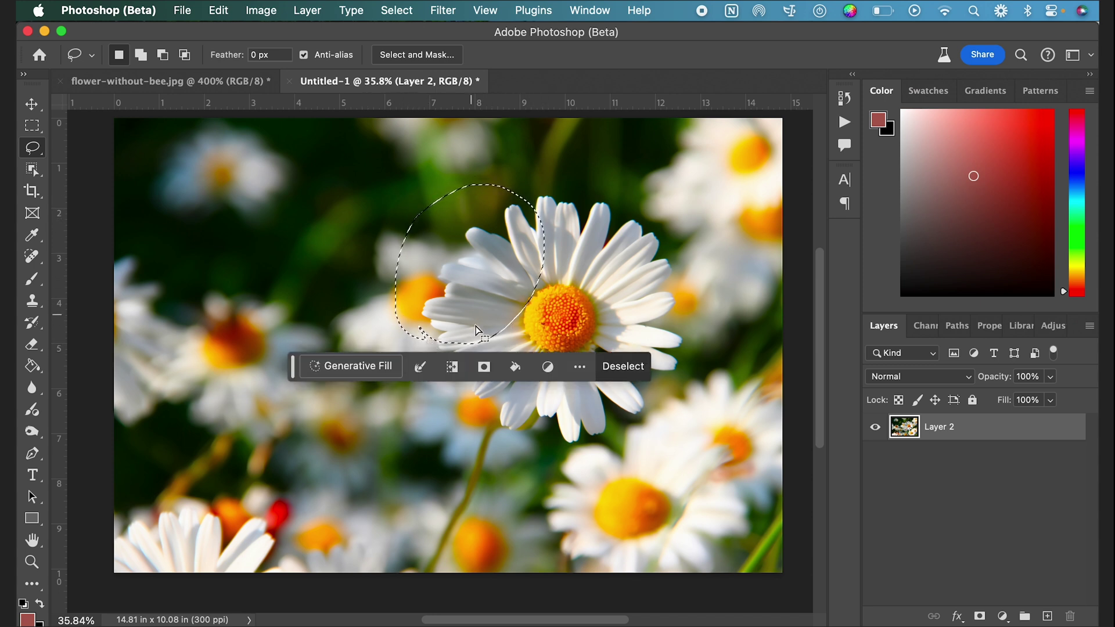
Generate a bee in the selection using Generative Fill with the prompt 'HONEYBEE'
click(367, 369)
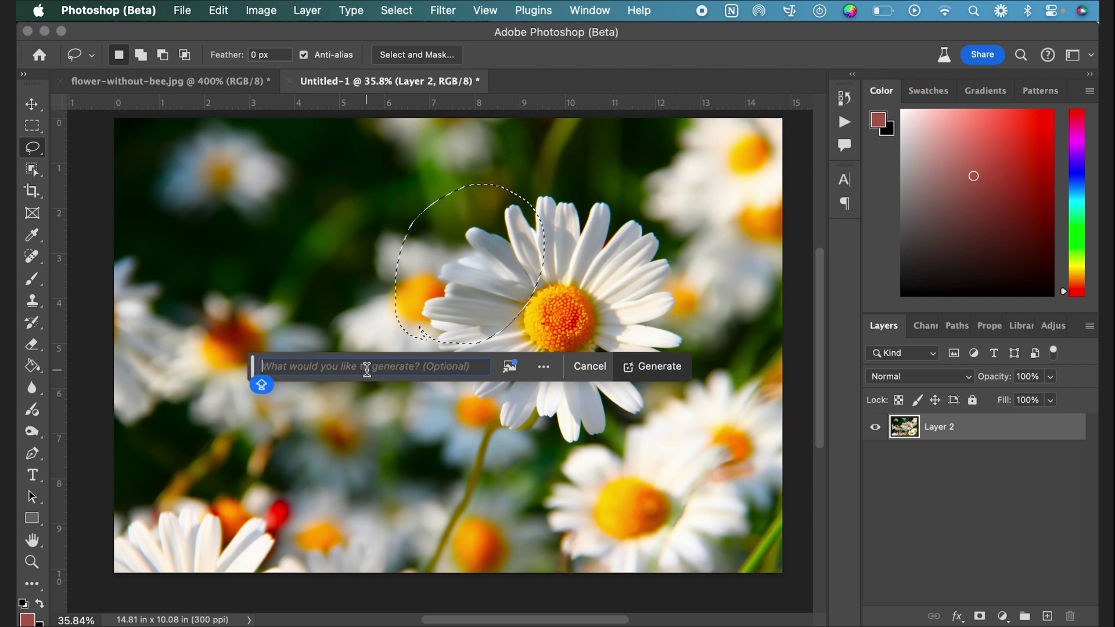
text(HONEY)
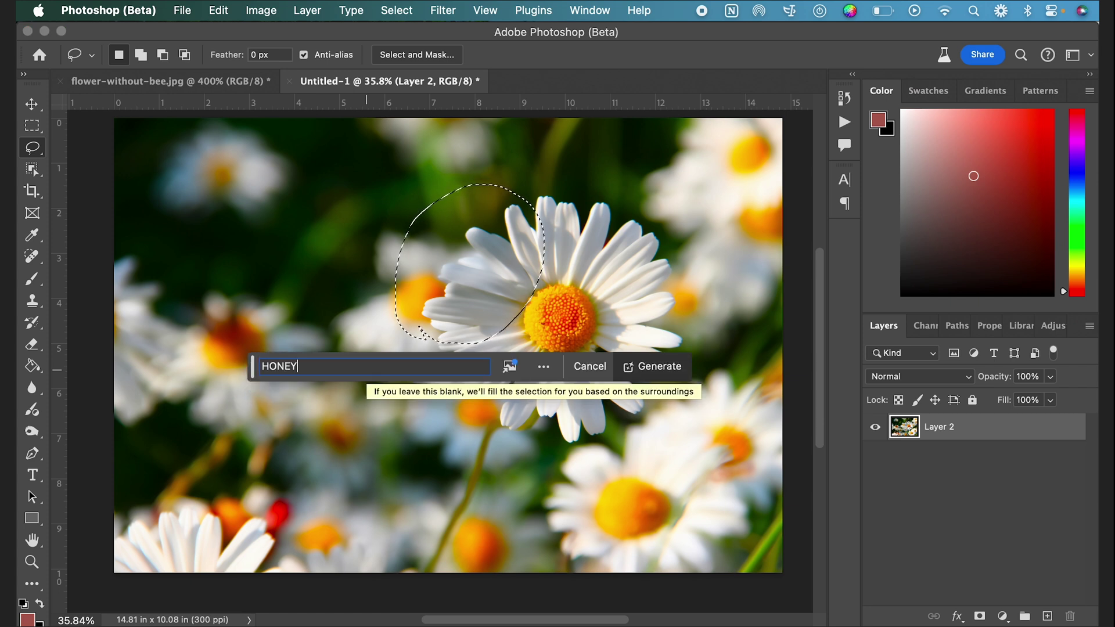
text(BEE)
click(670, 367)
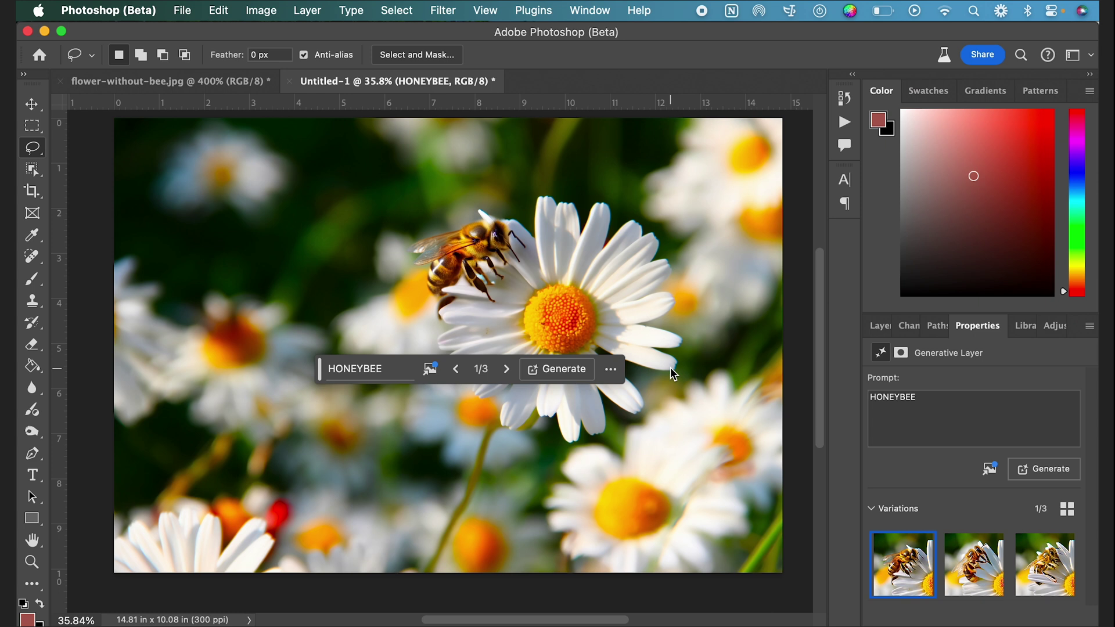
Compare the second and third honeybee variations and settle on the second
click(966, 576)
click(1040, 576)
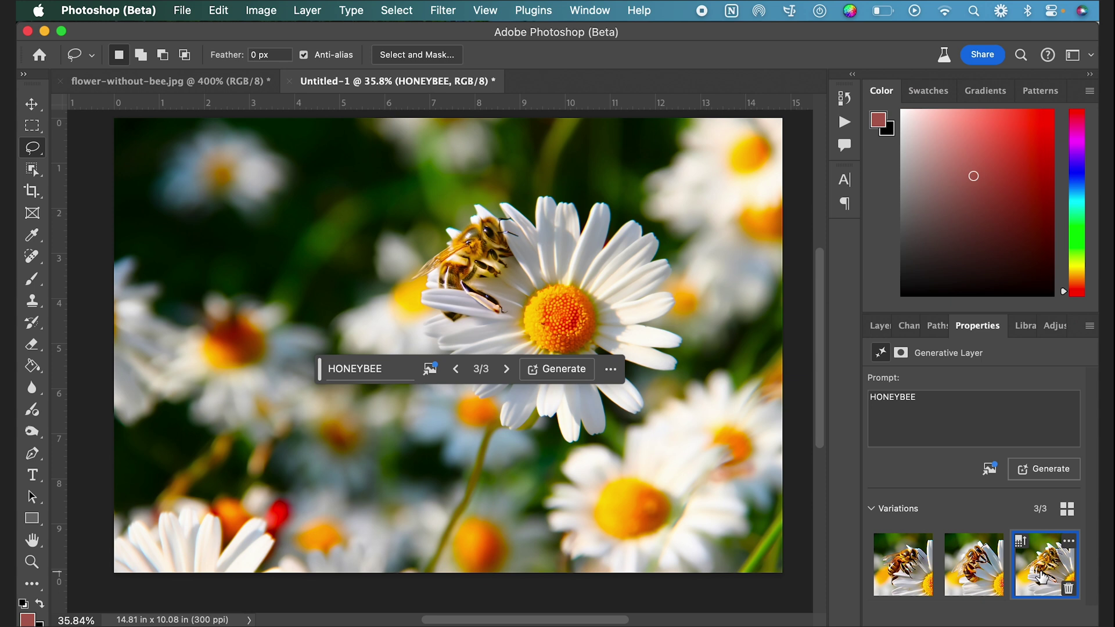
click(967, 576)
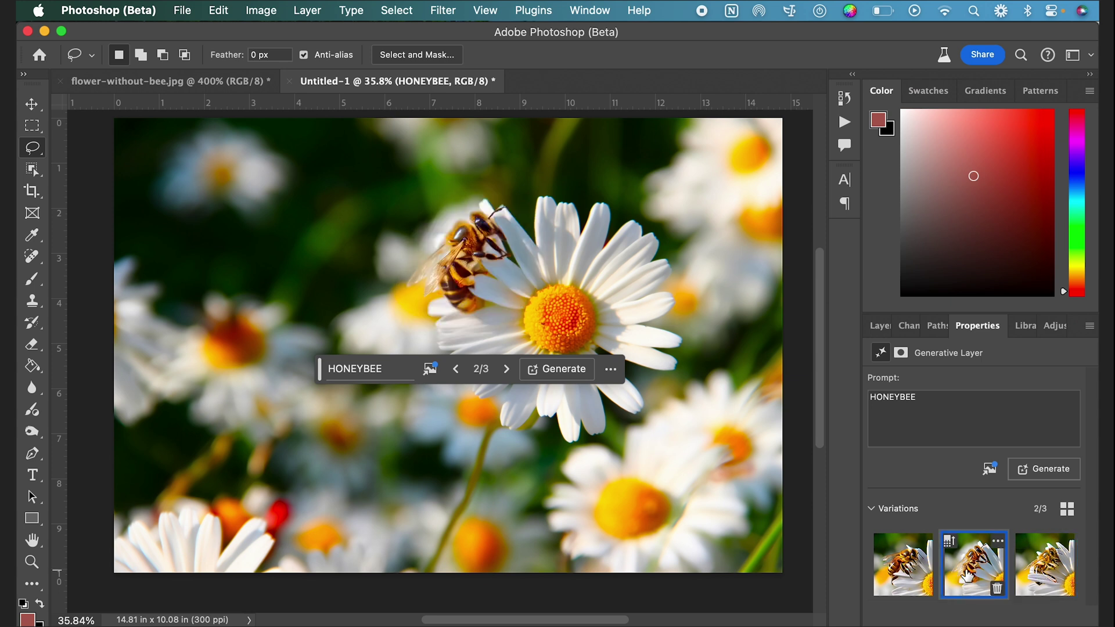
Apply Enhance detail to the second honeybee variation and move the task bar to the bottom
click(950, 544)
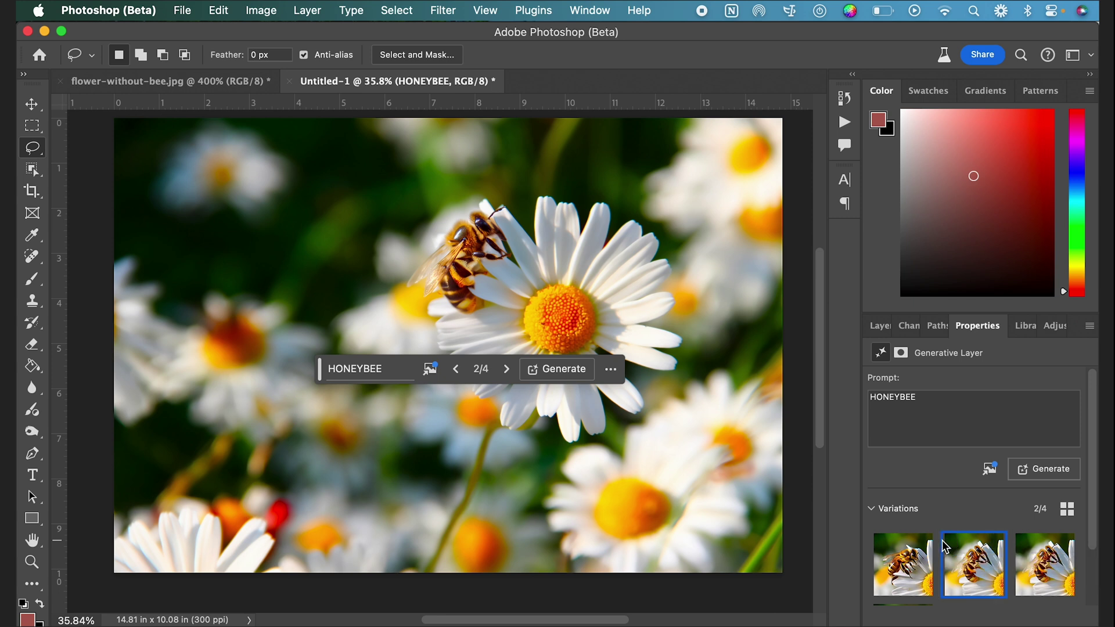
drag(318, 368, 352, 582)
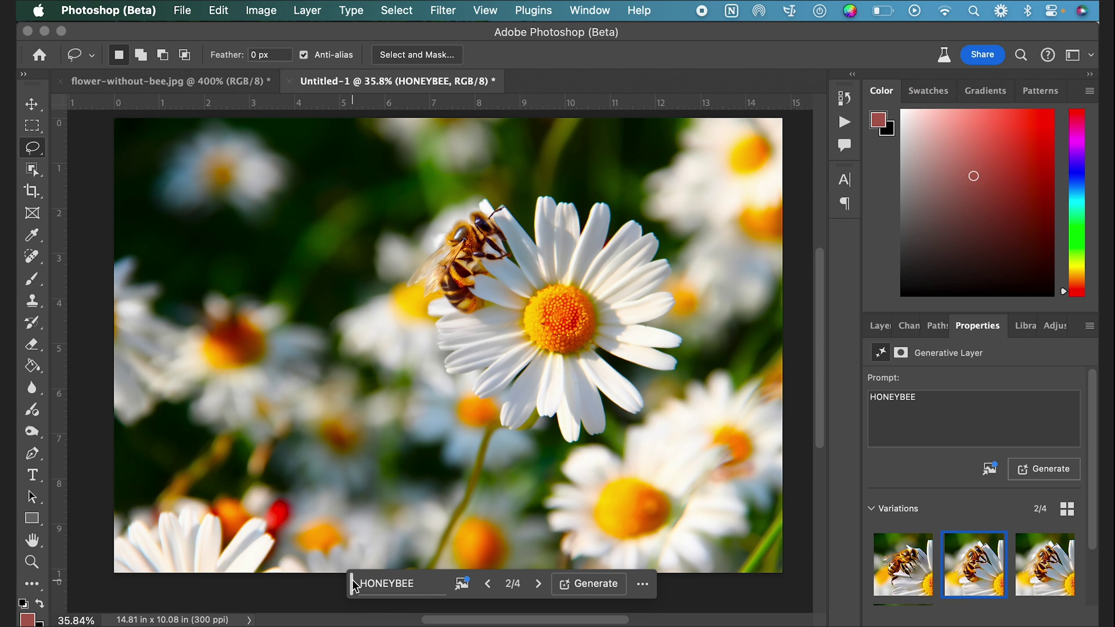